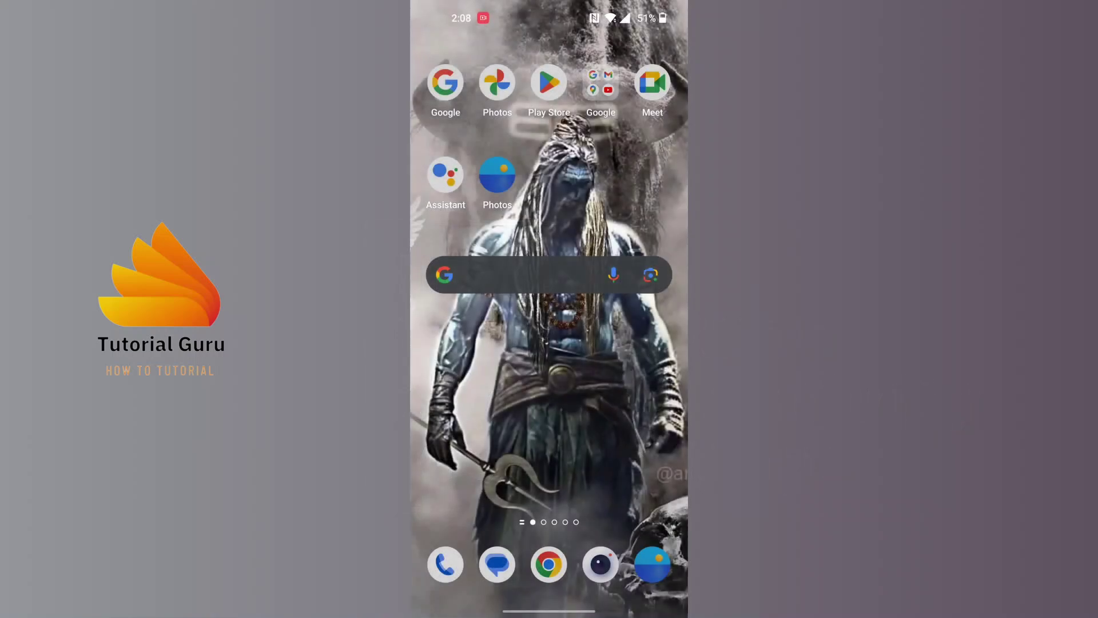
- Expand the Google apps folder on the home screen to reveal Maps
{"action": "left_click", "coordinate": [601, 84]}
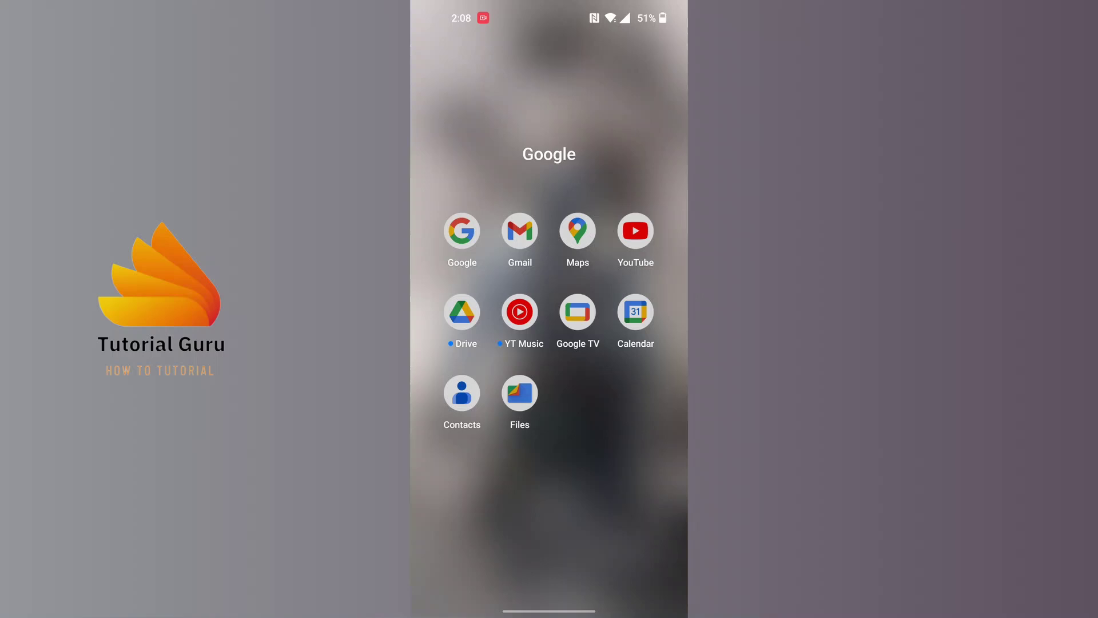
- Launch Google Maps and open the account menu from the profile avatar
{"action": "left_click", "coordinate": [578, 230]}
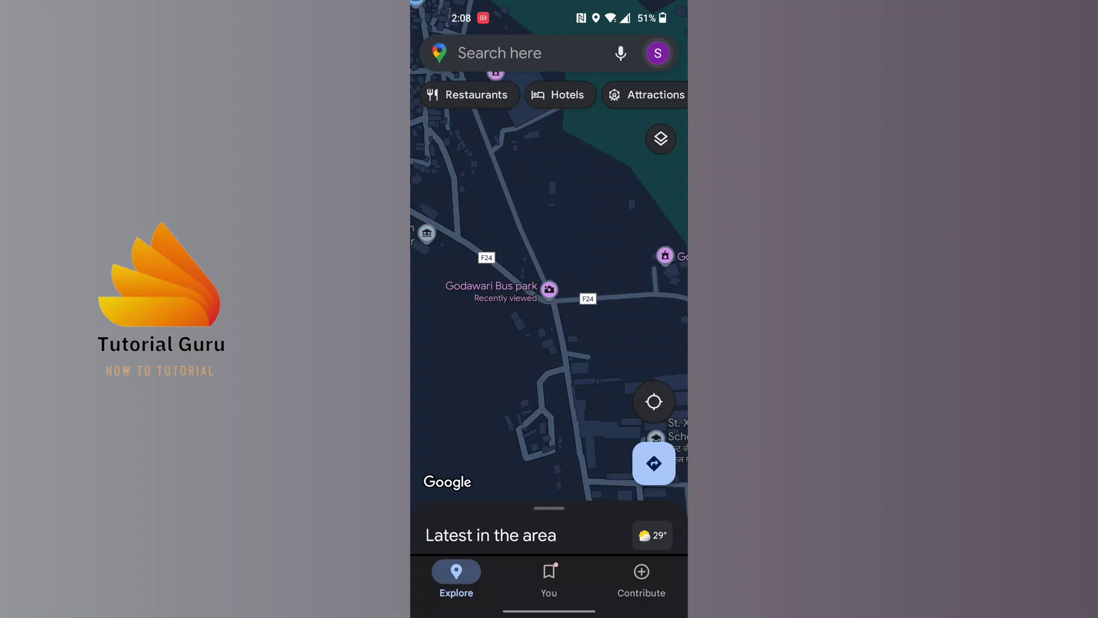
{"action": "left_click", "coordinate": [657, 53]}
{"action": "left_click", "coordinate": [657, 53]}
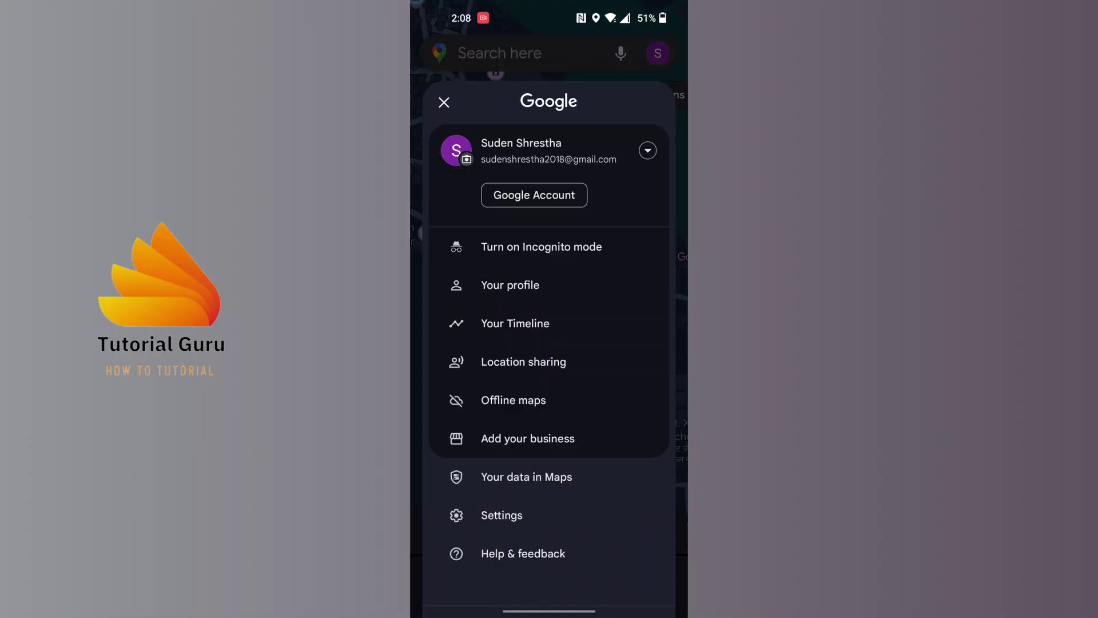
- Open Your data in Maps and locate the Web & App Activity card showing Off
{"action": "left_click", "coordinate": [526, 423]}
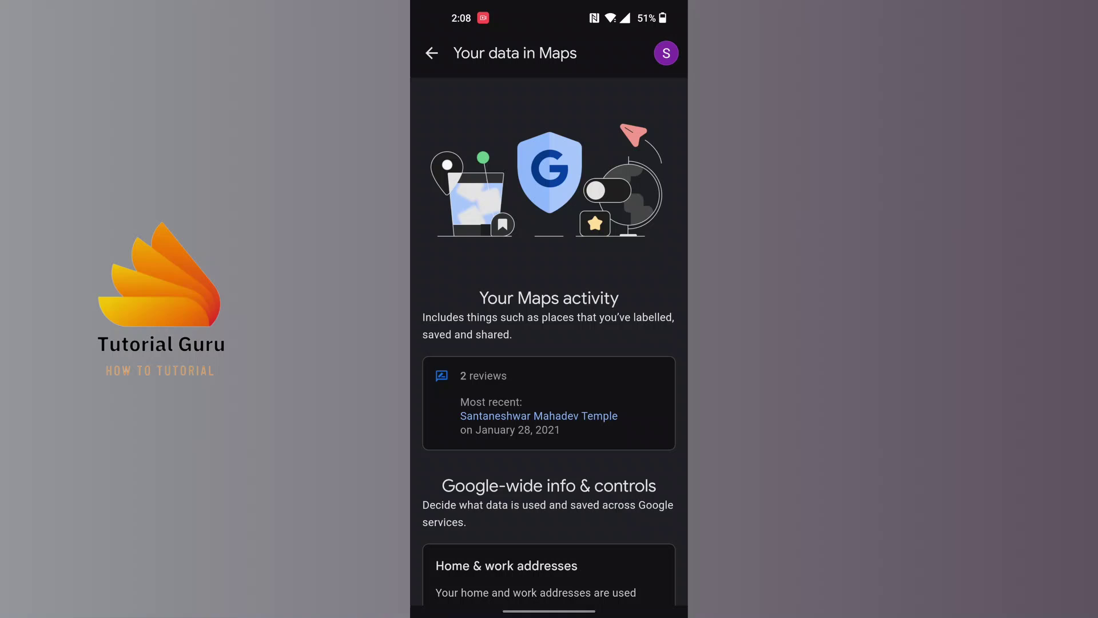
{"action": "scroll", "coordinate": [549, 343], "scroll_direction": "down", "scroll_amount": 10}
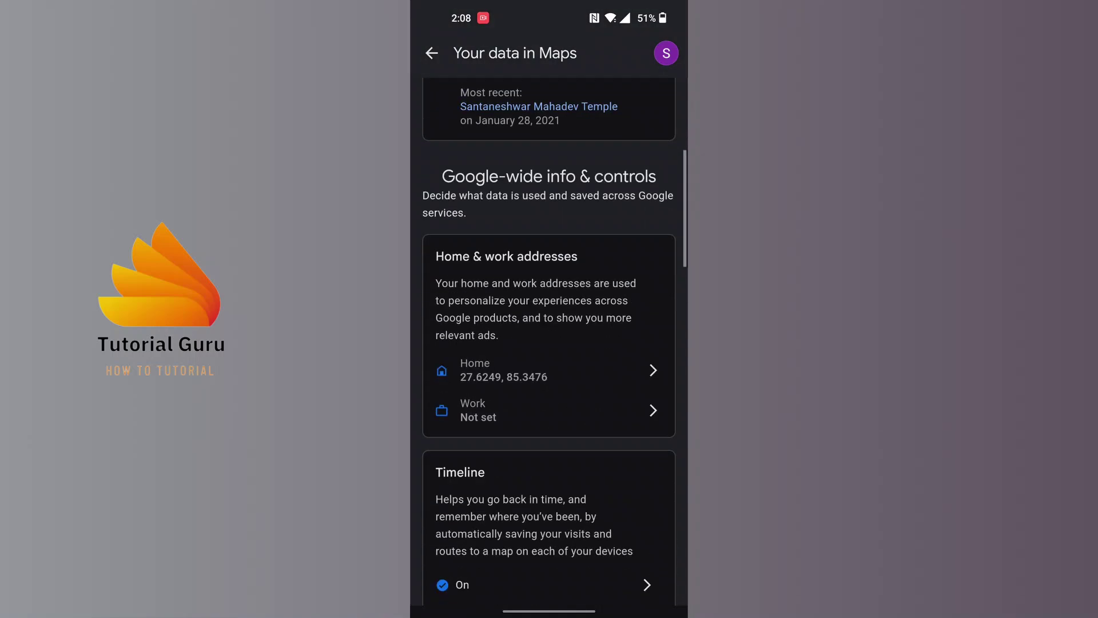
{"action": "scroll", "coordinate": [549, 343], "scroll_direction": "down", "scroll_amount": 3}
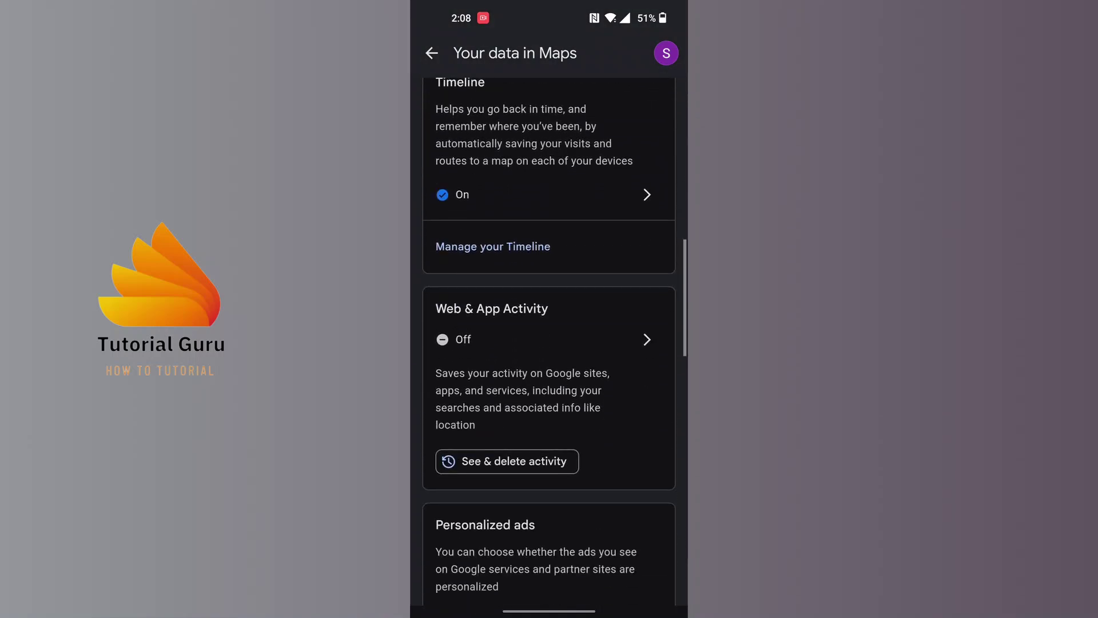
{"action": "left_click", "coordinate": [549, 412]}
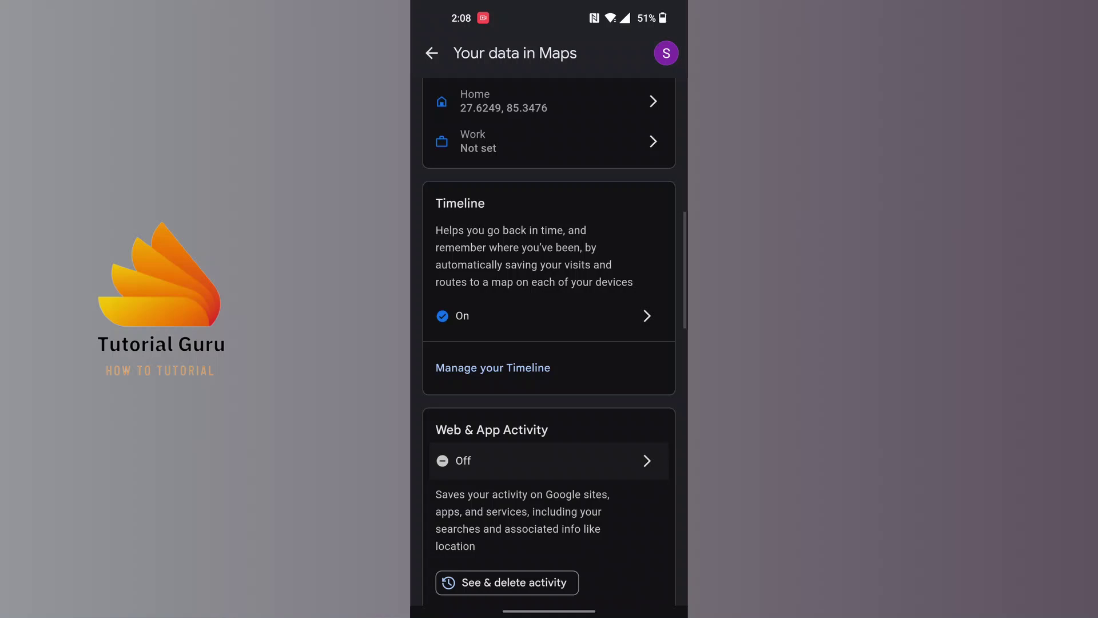
{"action": "scroll", "coordinate": [550, 343], "scroll_direction": "down", "scroll_amount": 2}
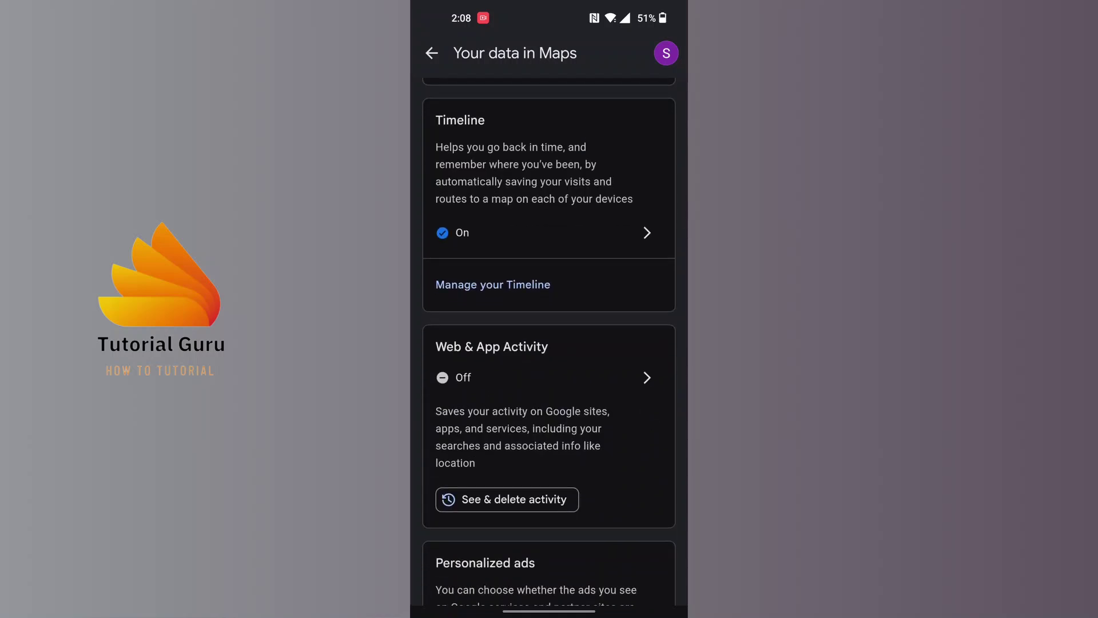
{"action": "left_click", "coordinate": [548, 377]}
- Open Web & App Activity controls, Off since September 23, 2024
{"action": "left_click", "coordinate": [549, 378]}
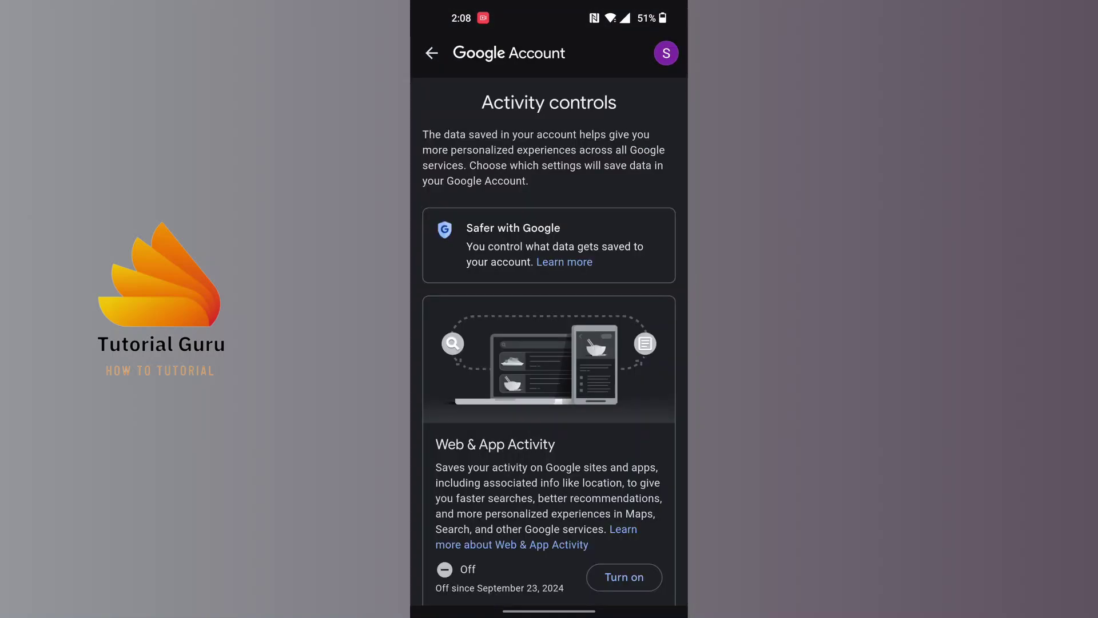
{"action": "scroll", "coordinate": [549, 344], "scroll_direction": "down", "scroll_amount": 5}
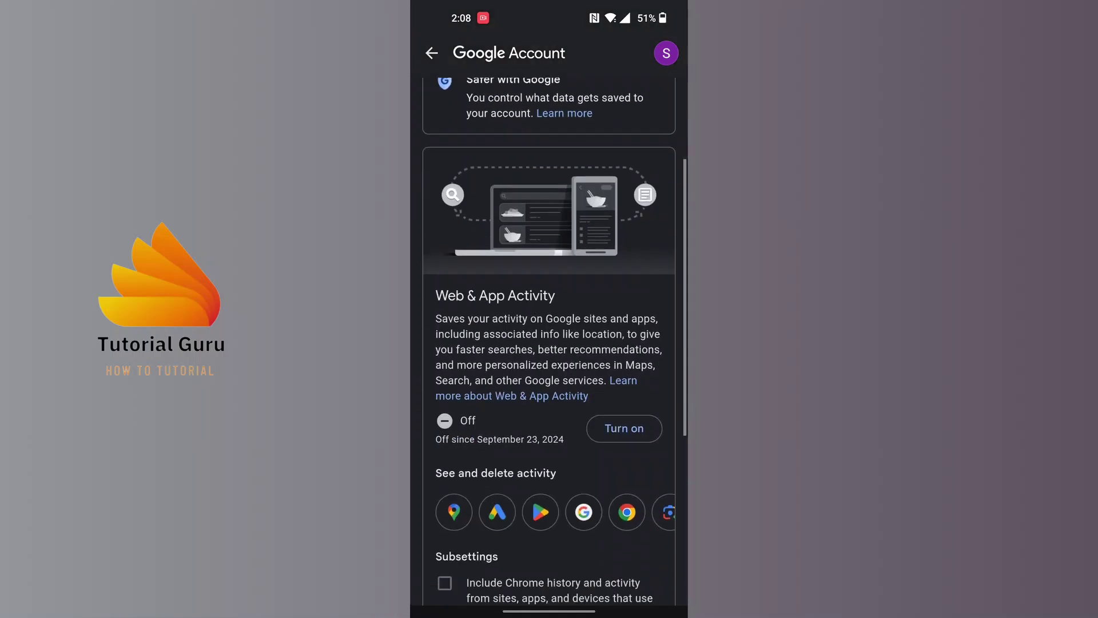
{"action": "scroll", "coordinate": [549, 343], "scroll_direction": "down", "scroll_amount": 3}
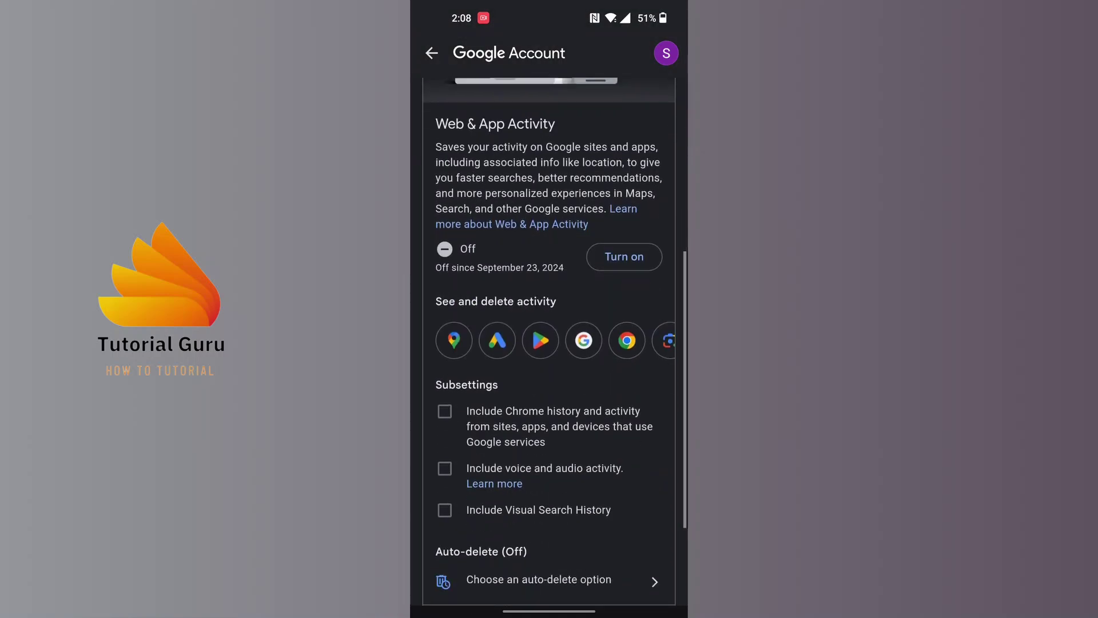
{"action": "scroll", "coordinate": [549, 344], "scroll_direction": "up", "scroll_amount": 3}
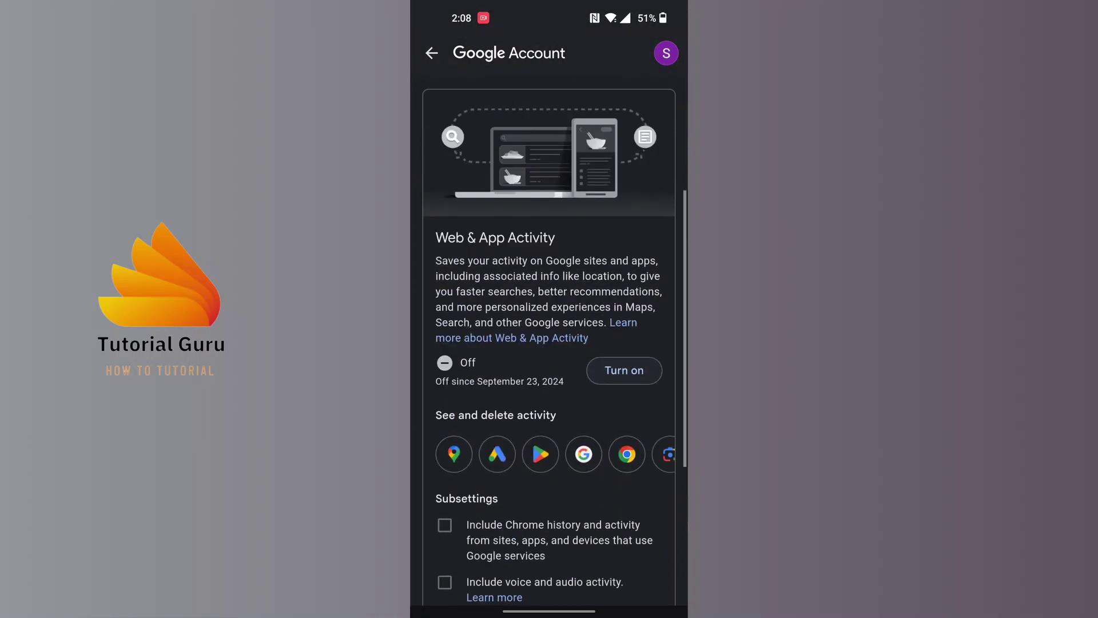
{"action": "scroll", "coordinate": [549, 343], "scroll_direction": "up", "scroll_amount": 1}
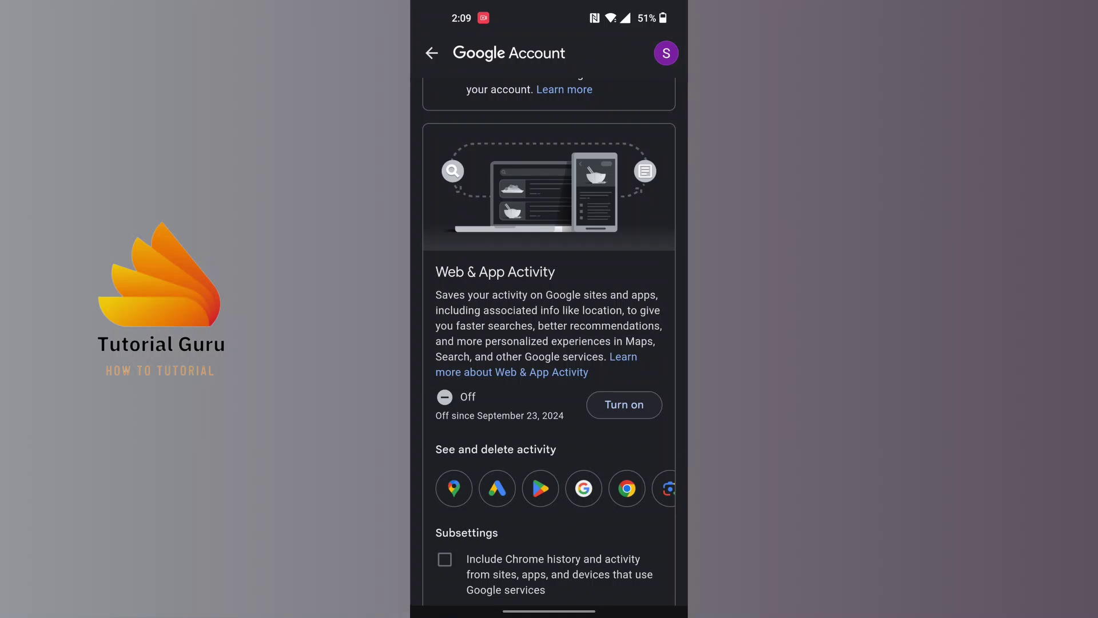
- Turn on Web & App Activity, confirm it, and dismiss the Got it notice
{"action": "left_click", "coordinate": [623, 404]}
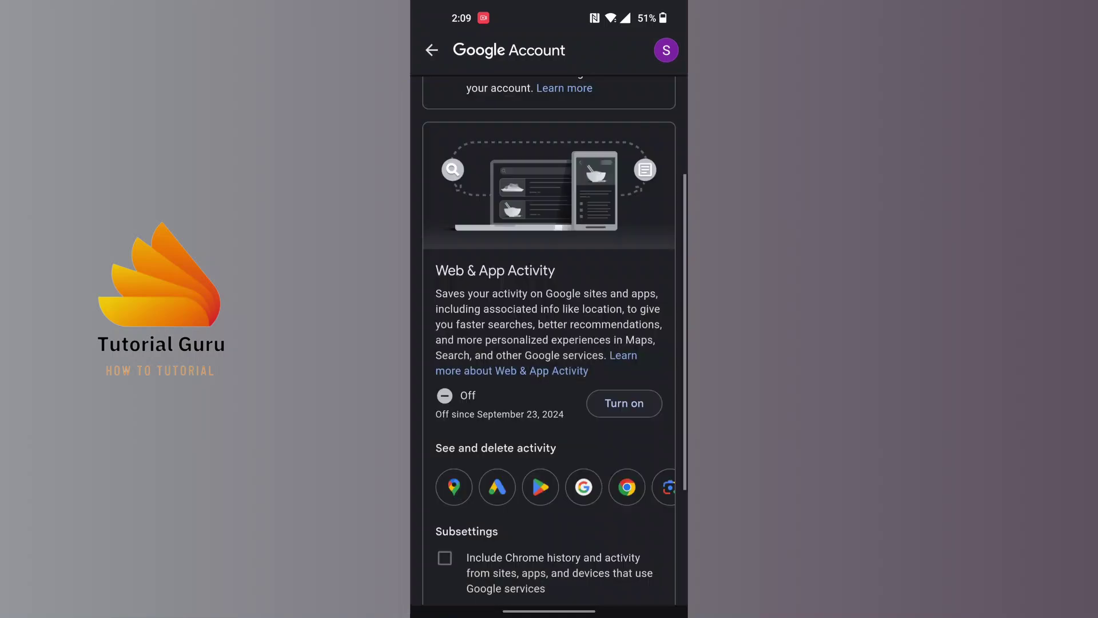
{"action": "scroll", "coordinate": [549, 343], "scroll_direction": "down", "scroll_amount": 3}
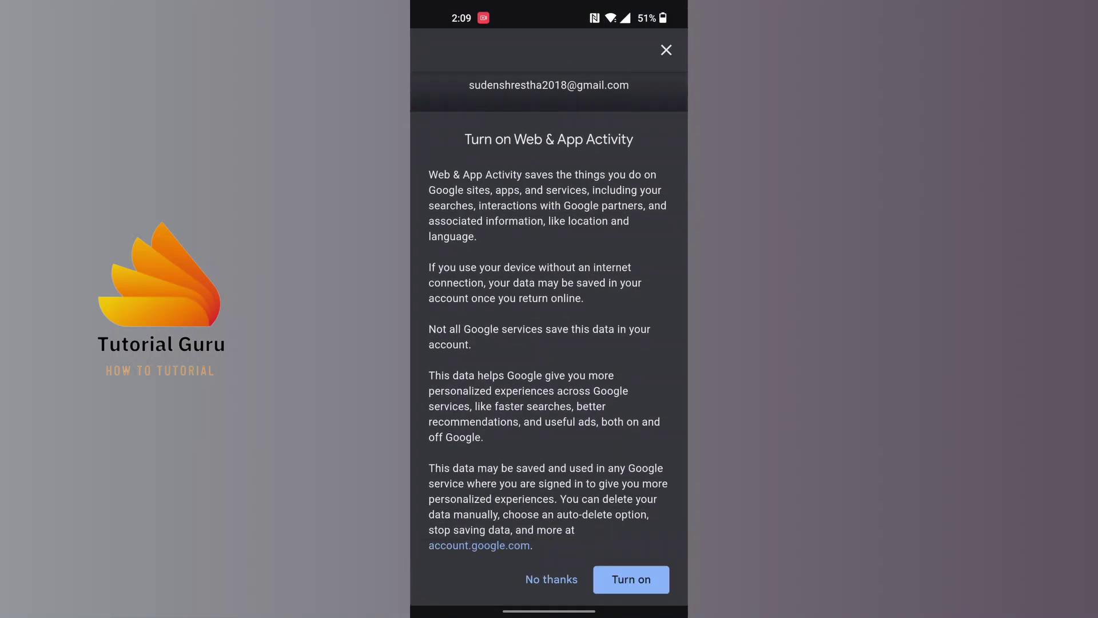
{"action": "left_click", "coordinate": [630, 579]}
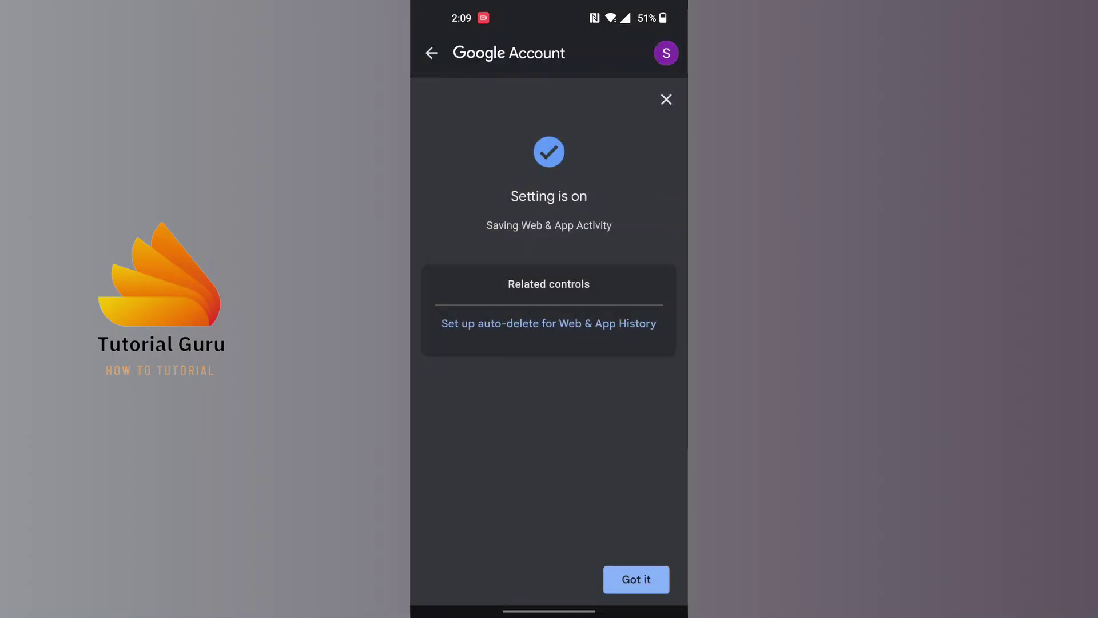
{"action": "left_click", "coordinate": [635, 579]}
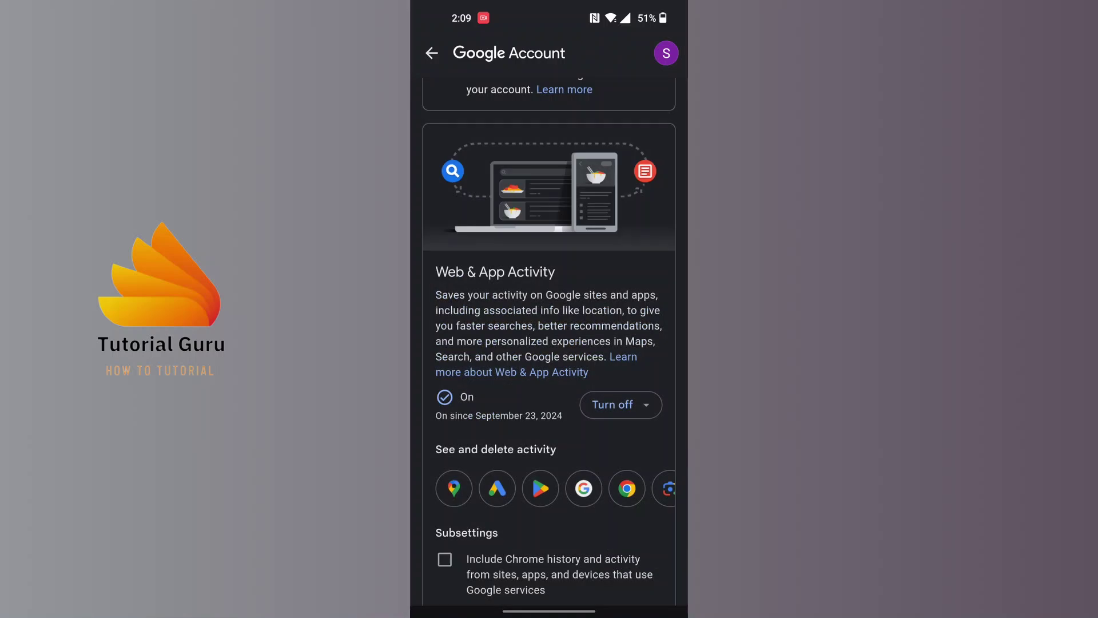